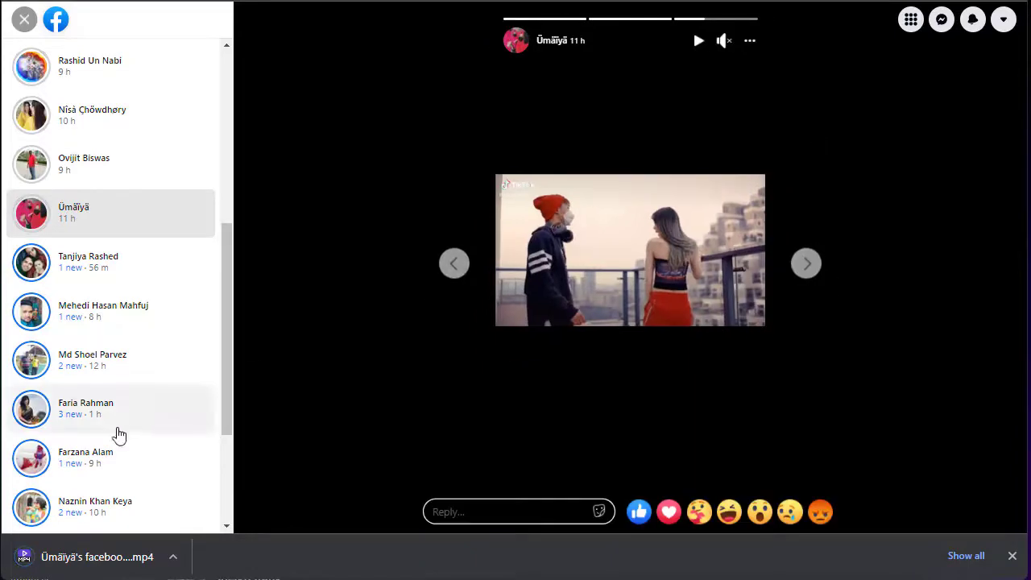
# - Play the downloaded story MP4 from the download bar and return to the Facebook home feed
pyautogui.click(68, 564)
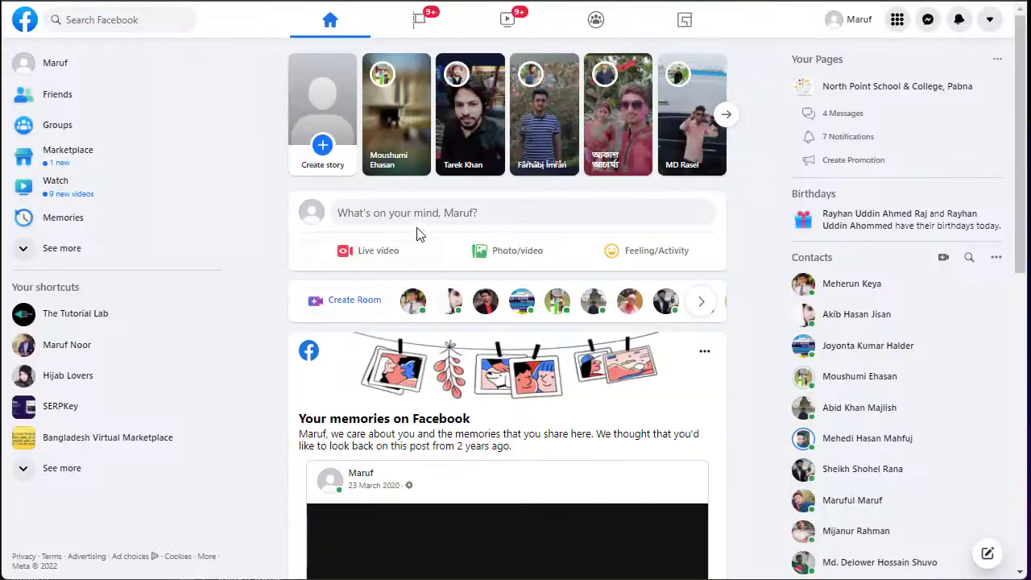
# - Open the first friend's story from the tray and skip through its clips
pyautogui.click(404, 149)
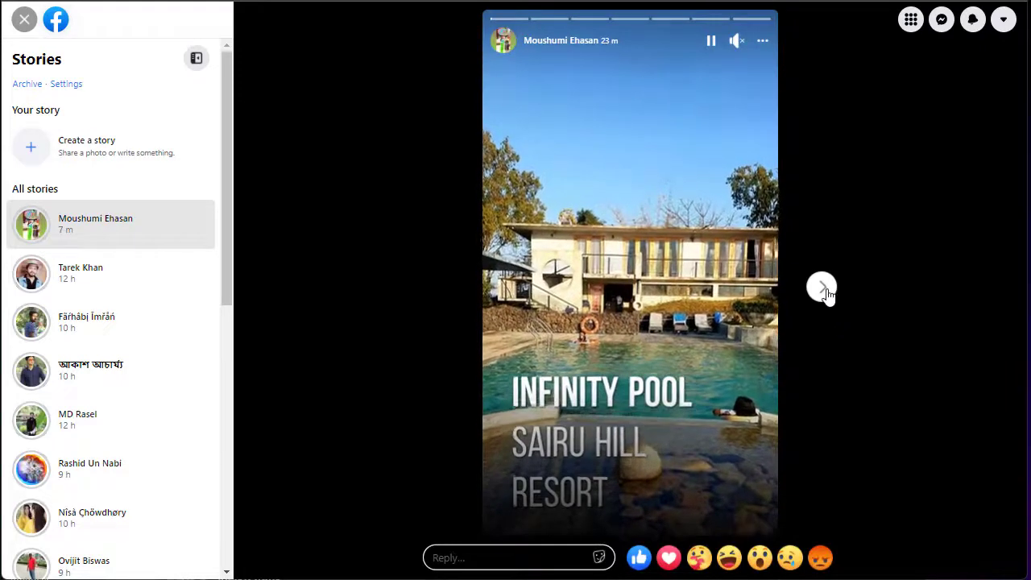
pyautogui.click(824, 290)
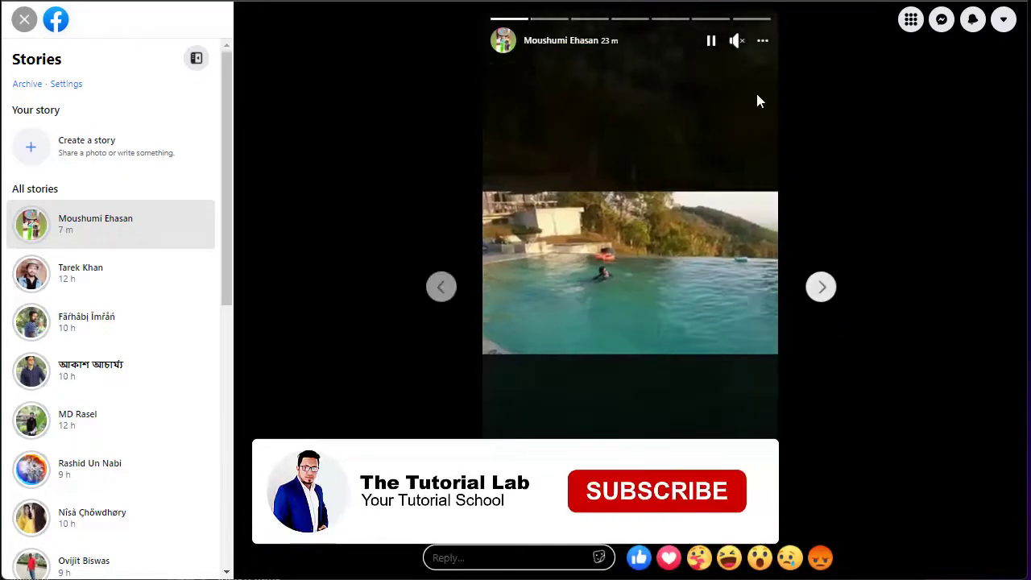
pyautogui.click(763, 41)
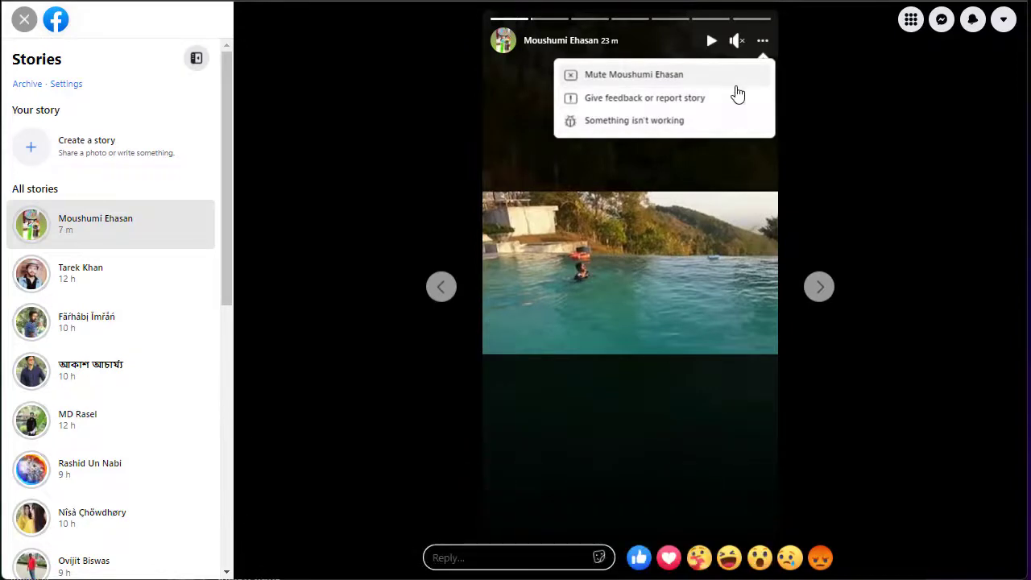
pyautogui.click(819, 287)
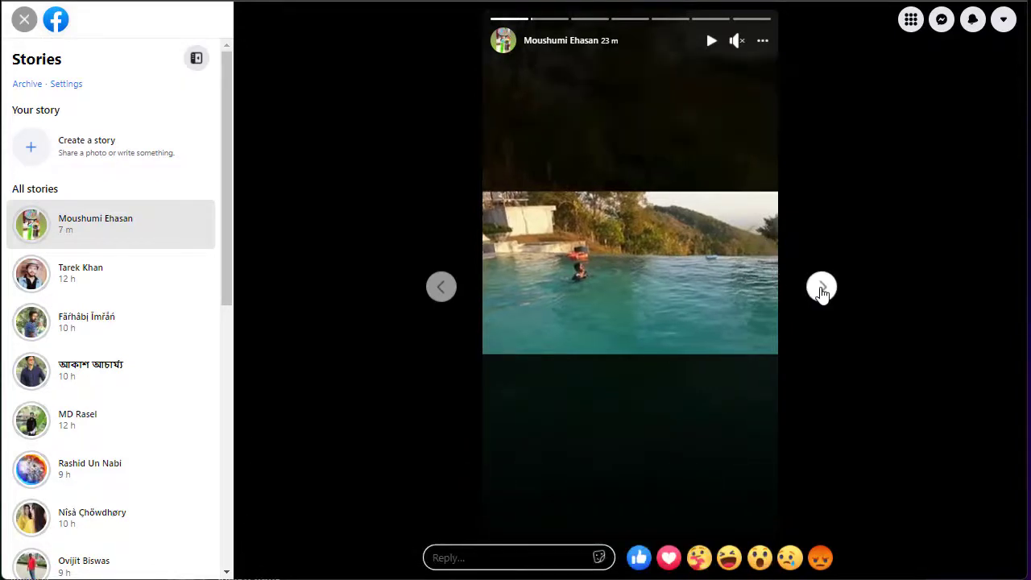
pyautogui.click(821, 288)
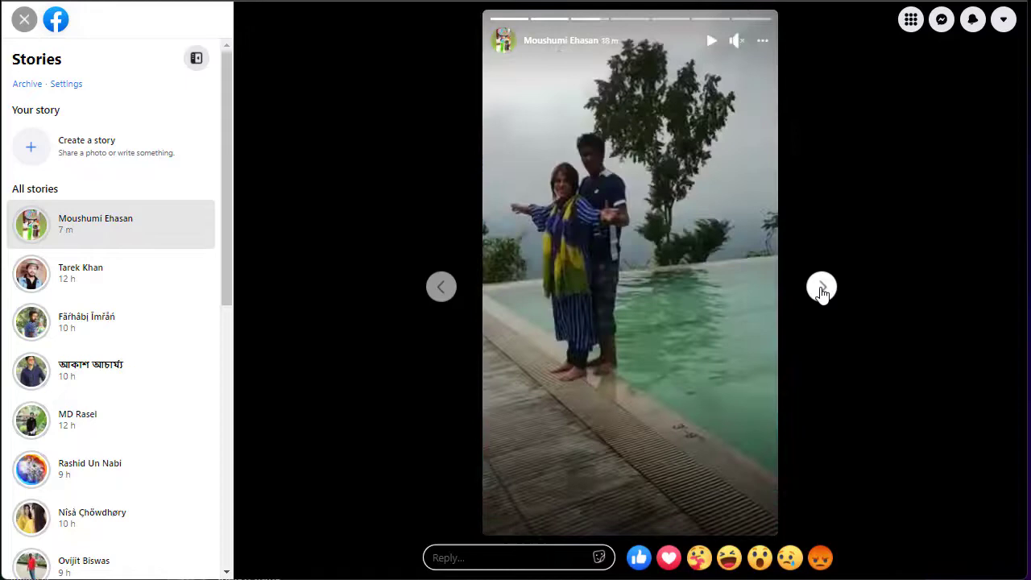
pyautogui.click(821, 289)
pyautogui.click(821, 288)
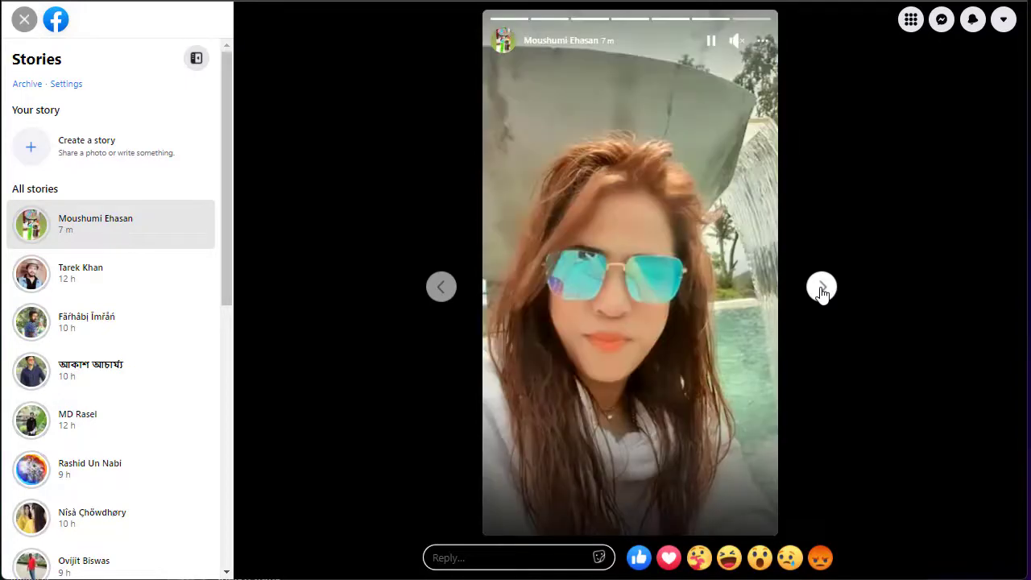
pyautogui.click(822, 288)
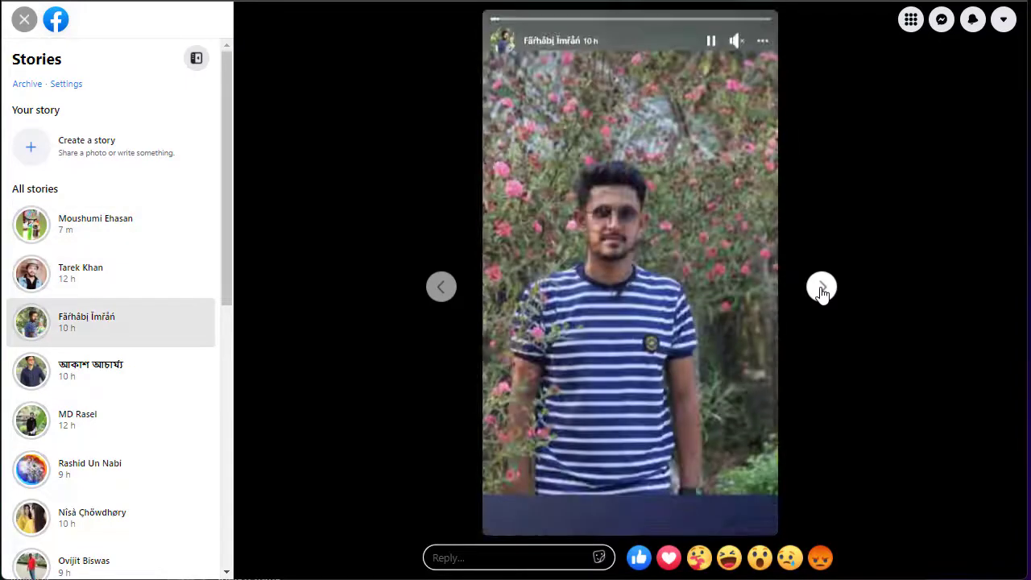
pyautogui.click(821, 288)
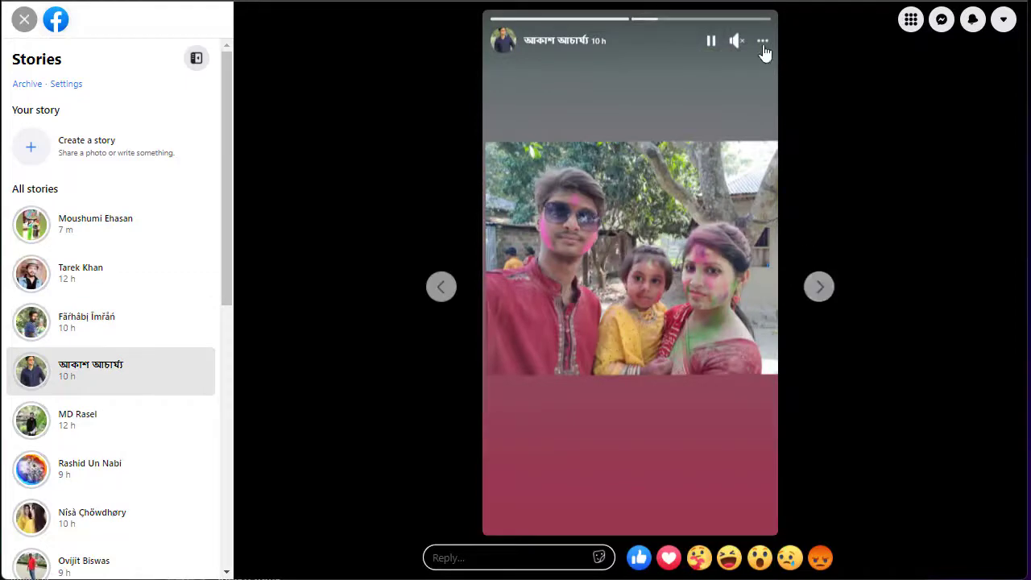
# - Keep advancing through friends' stories until the TikTok balcony dance video appears
pyautogui.click(764, 49)
pyautogui.click(821, 287)
pyautogui.click(821, 290)
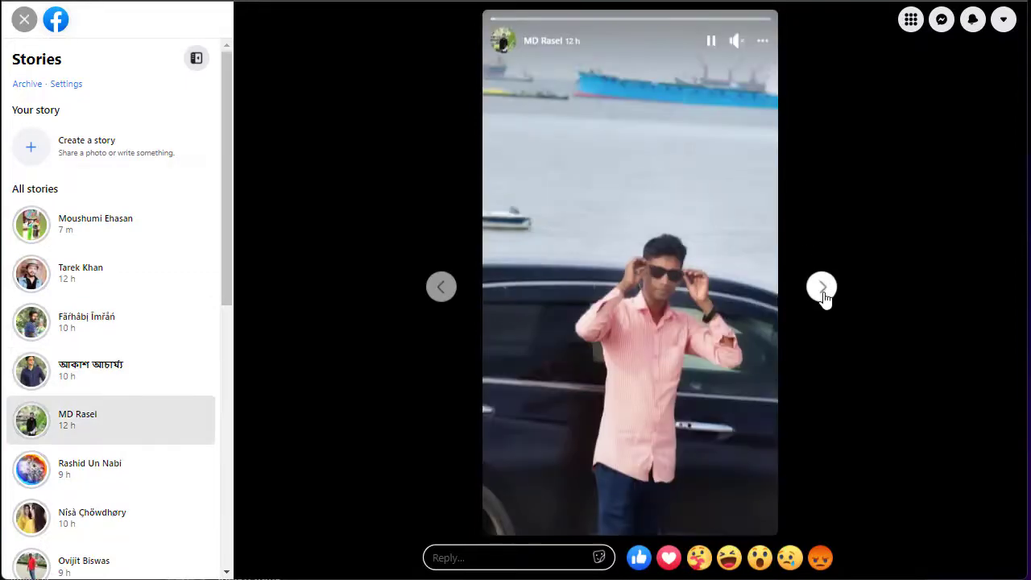
pyautogui.click(822, 291)
pyautogui.click(822, 292)
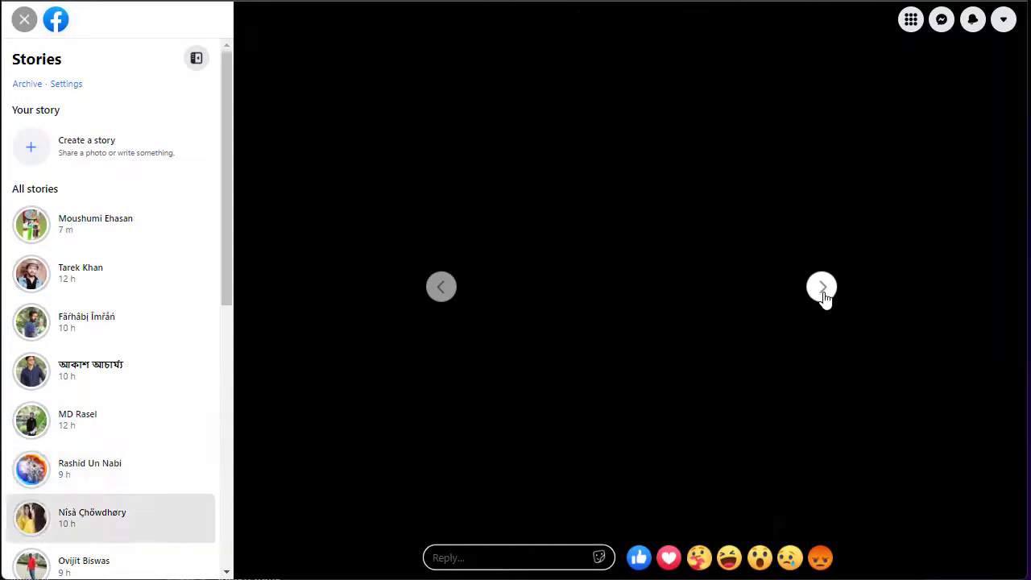
pyautogui.click(822, 293)
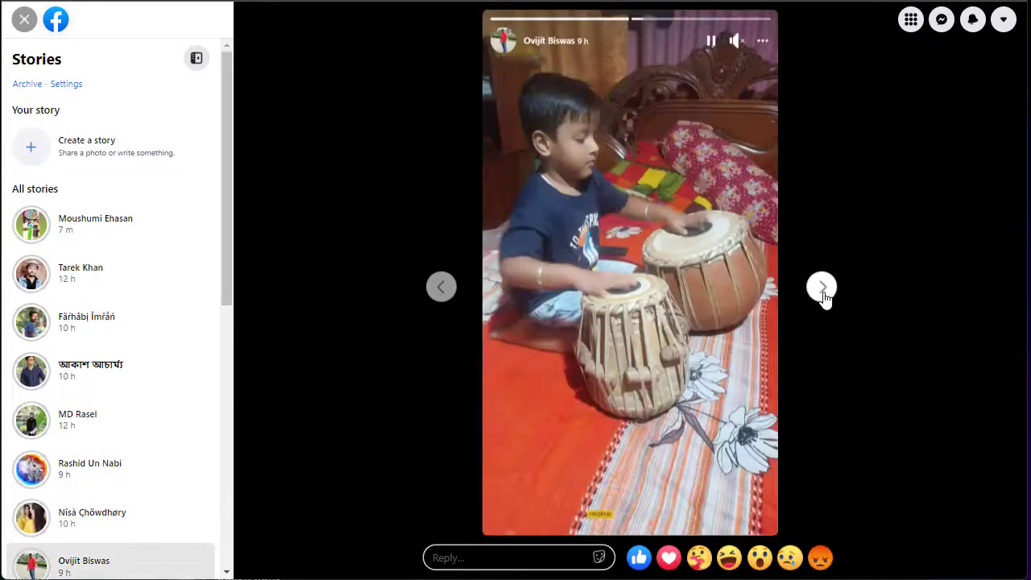
pyautogui.click(822, 293)
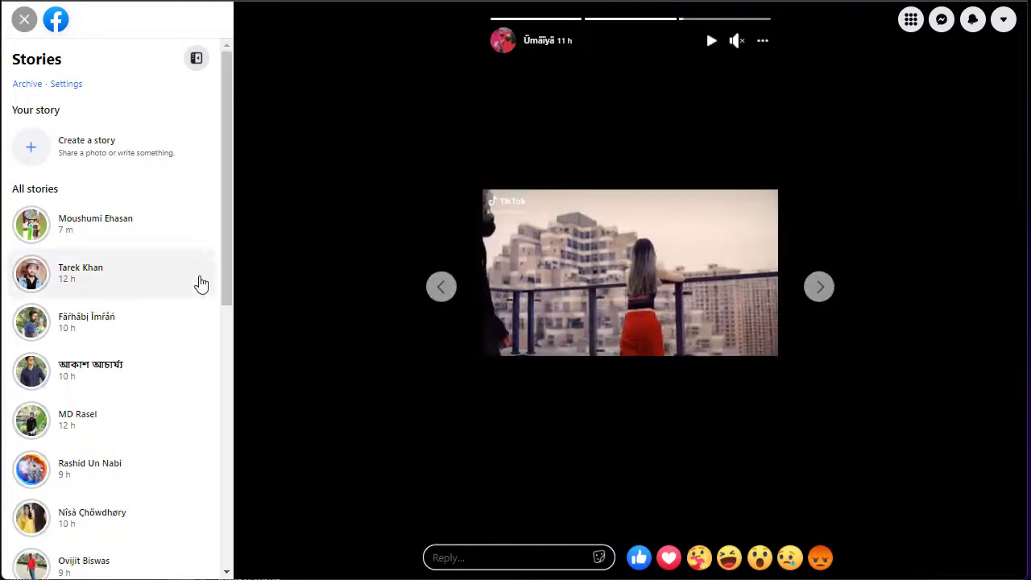
# - Go back two stories to the TikTok balcony dance video and pause it
pyautogui.scroll(-5, 201, 283)
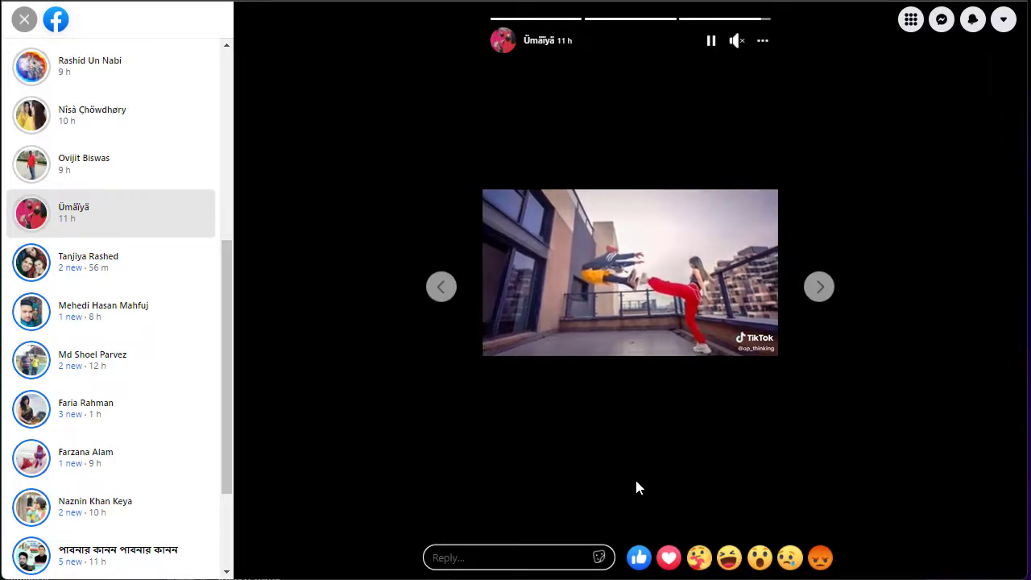
pyautogui.click(439, 288)
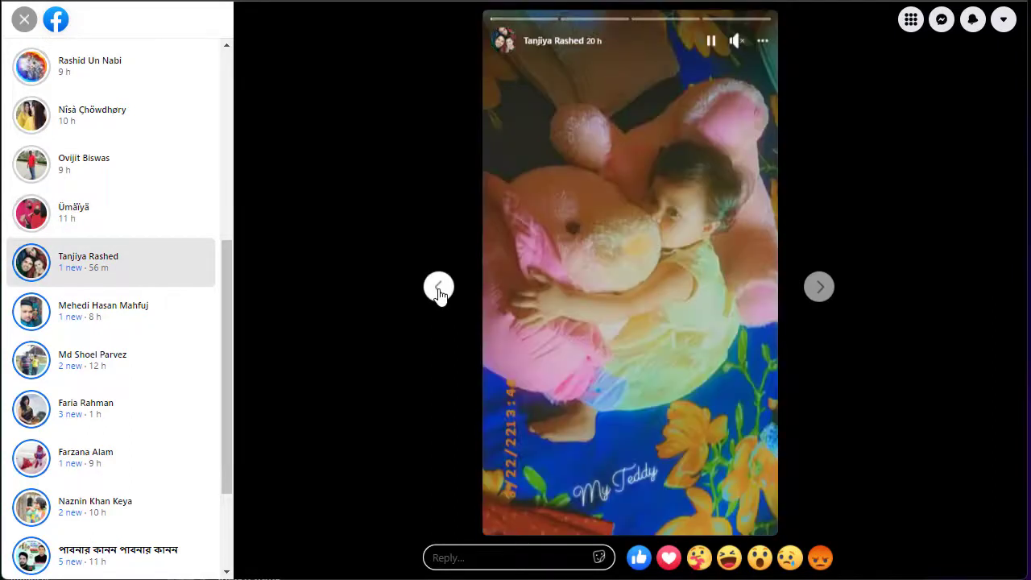
pyautogui.click(439, 289)
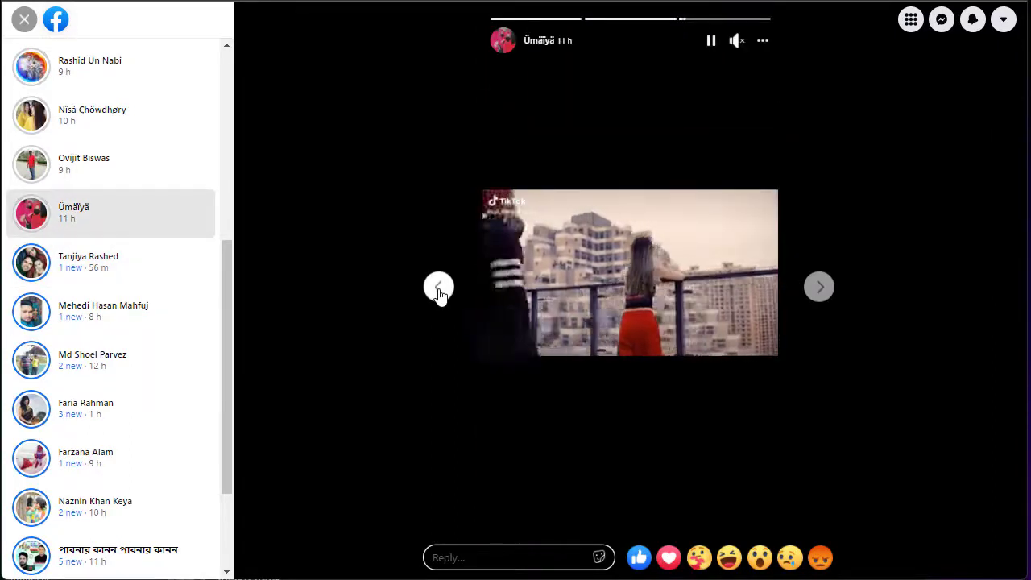
pyautogui.click(998, 277)
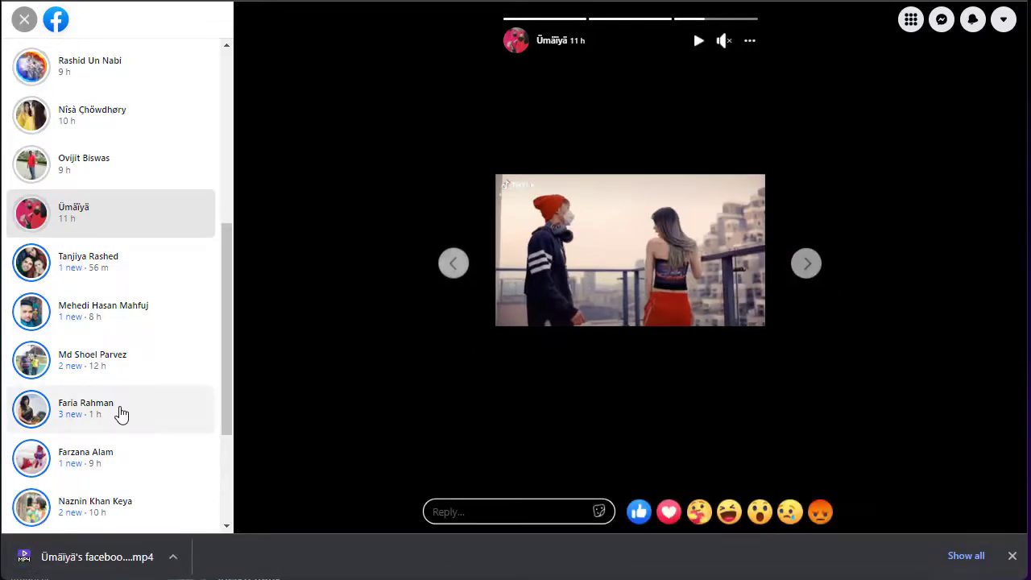
# - Play the downloaded story MP4 in PotPlayer, then close the player window
pyautogui.click(68, 560)
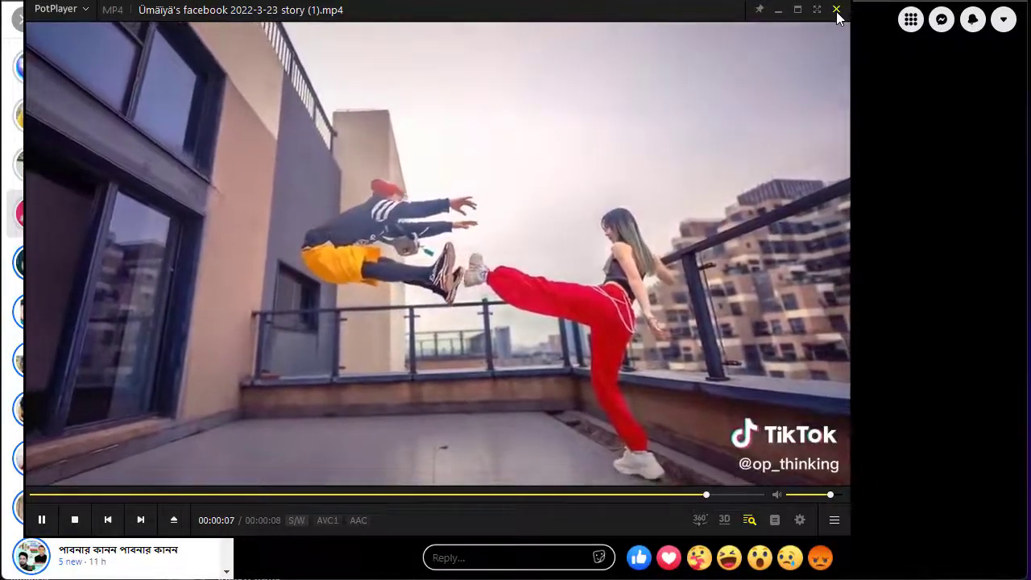
pyautogui.click(836, 9)
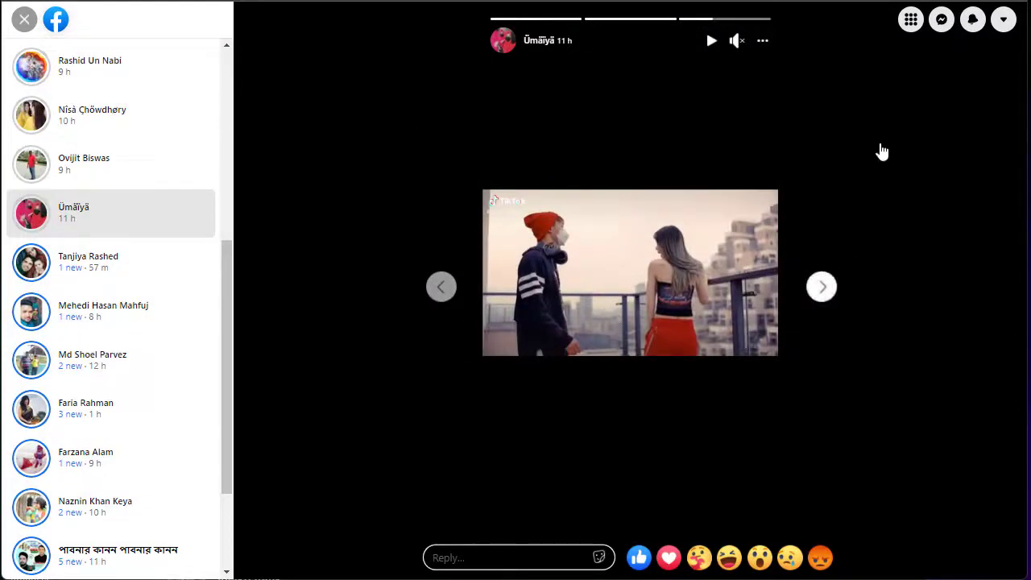
# - Search Google for 'story saver chrome extention' from the address bar
pyautogui.click(56, 21)
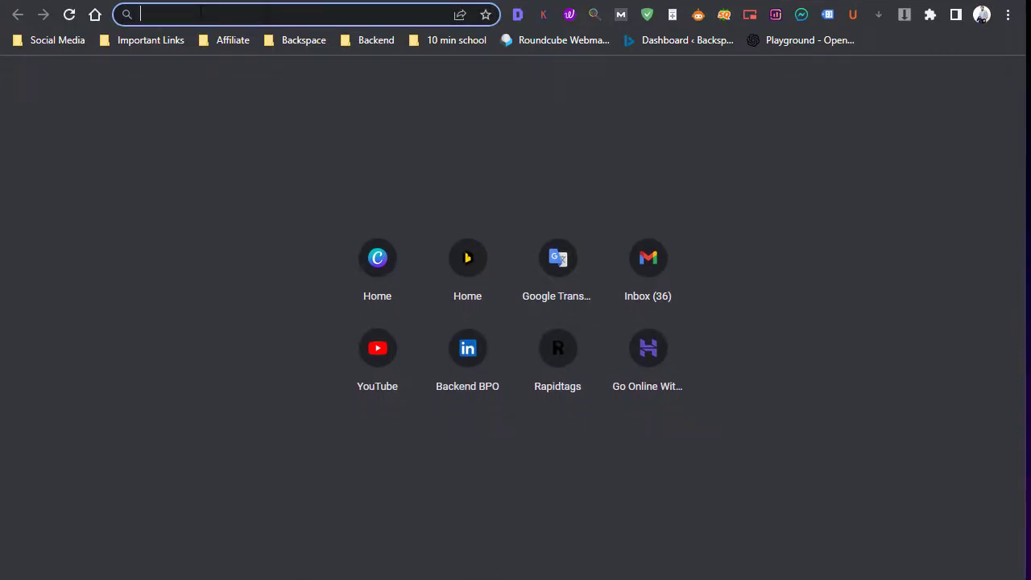
pyautogui.write('story')
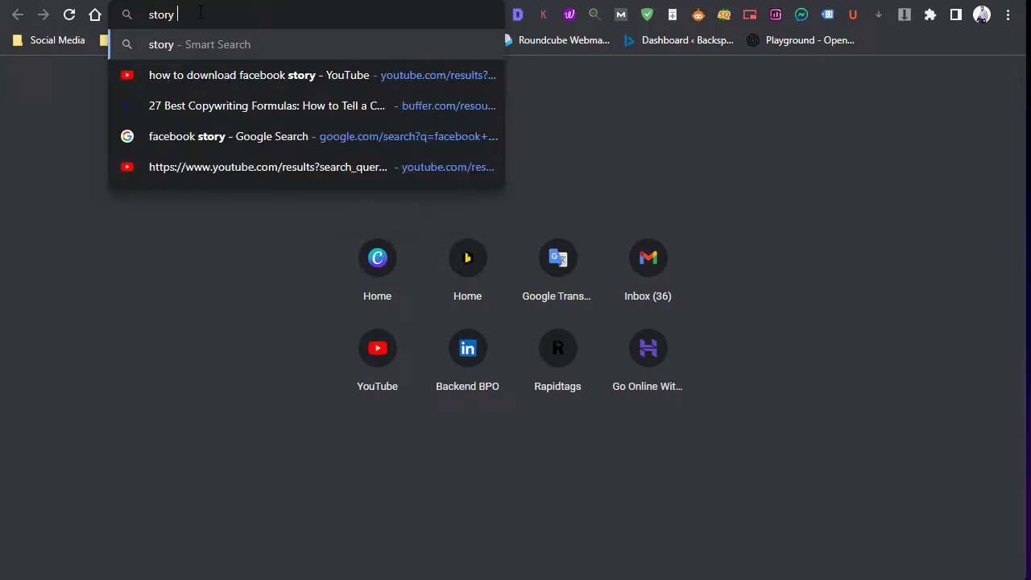
pyautogui.write(' saver chrome extent')
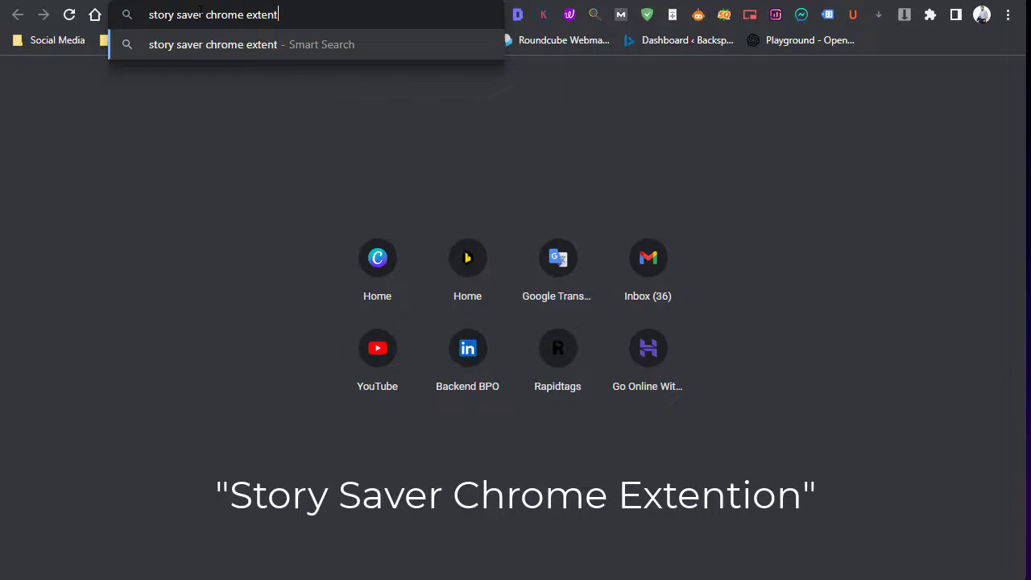
pyautogui.write('ionn')
pyautogui.press('BackSpace')
pyautogui.press('BackSpace')
pyautogui.write('n')
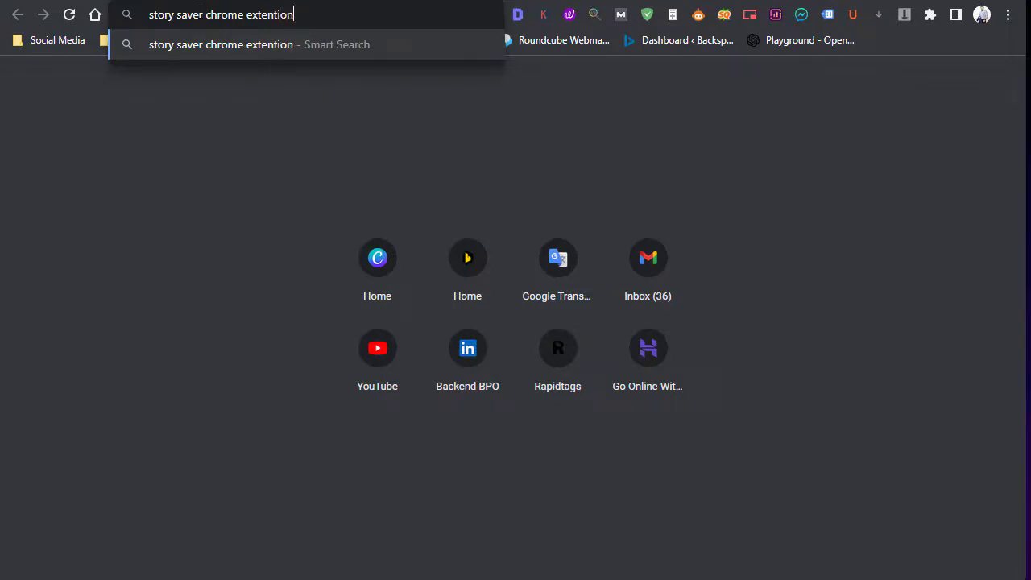
pyautogui.press('Return')
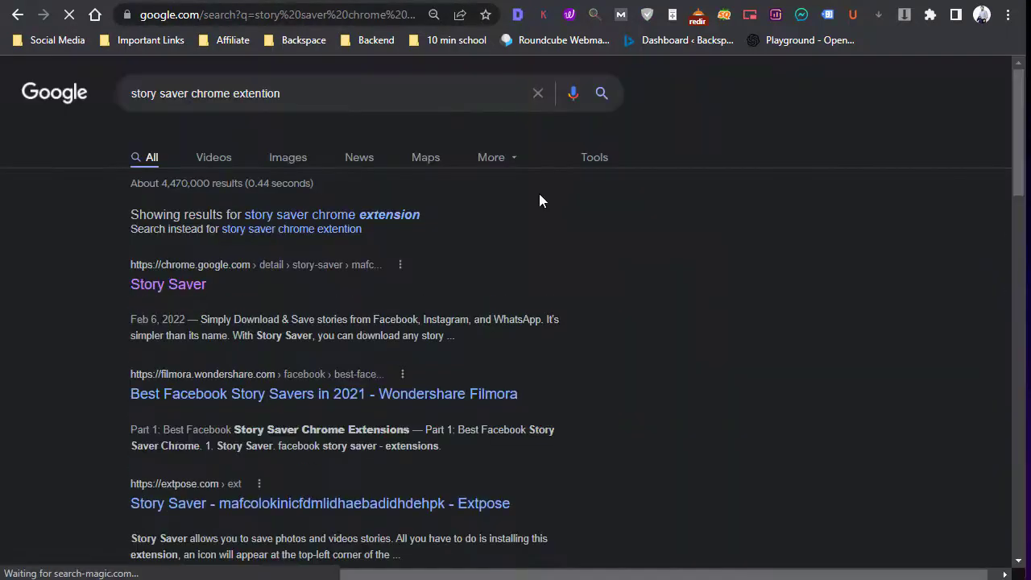
# - Visit the Story Saver Chrome Web Store listing from the search results
pyautogui.click(184, 288)
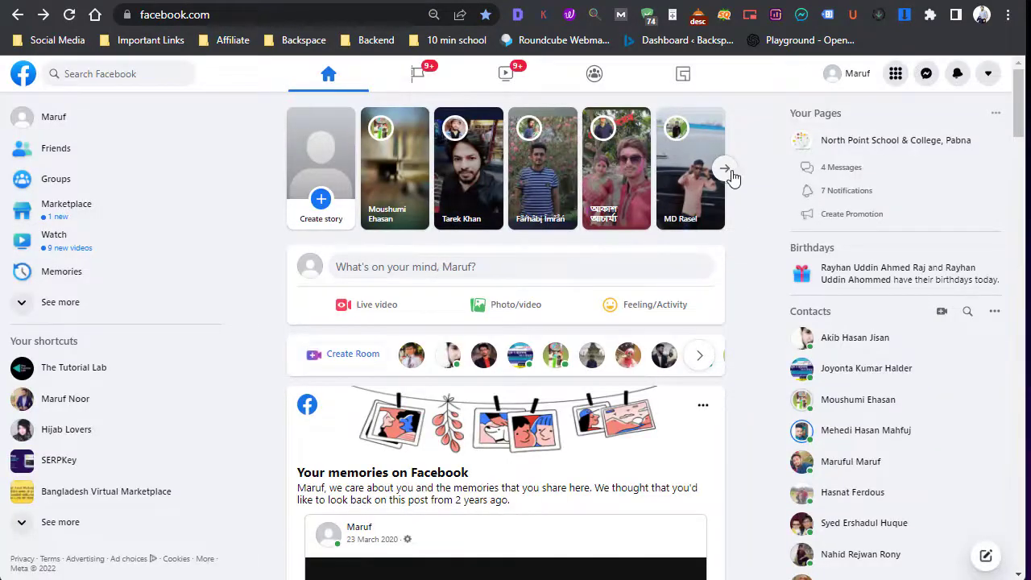
# - From the all-stories page, open a friend's story and return to their video story
pyautogui.click(727, 172)
pyautogui.scroll(-3, 99, 414)
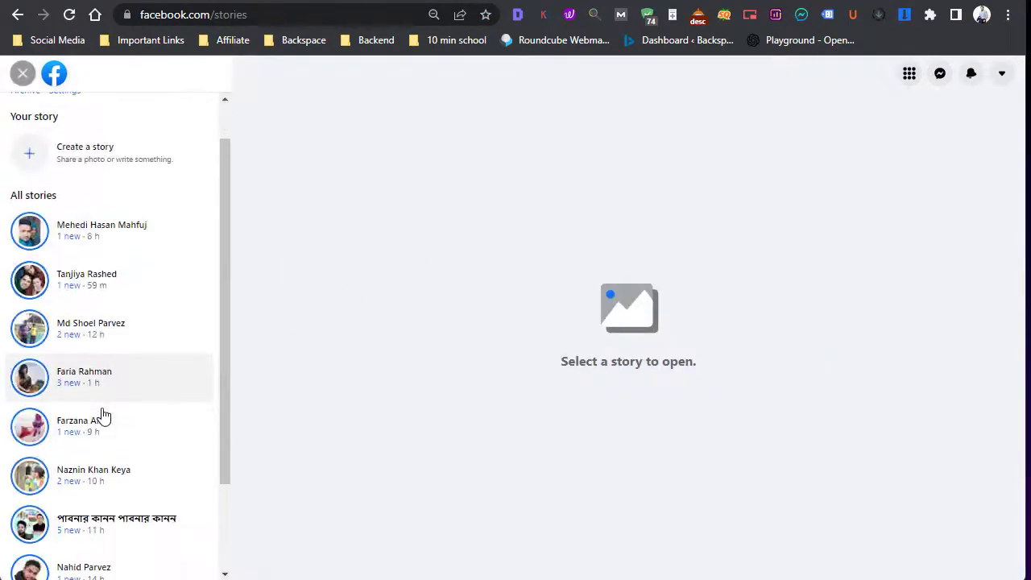
pyautogui.click(83, 254)
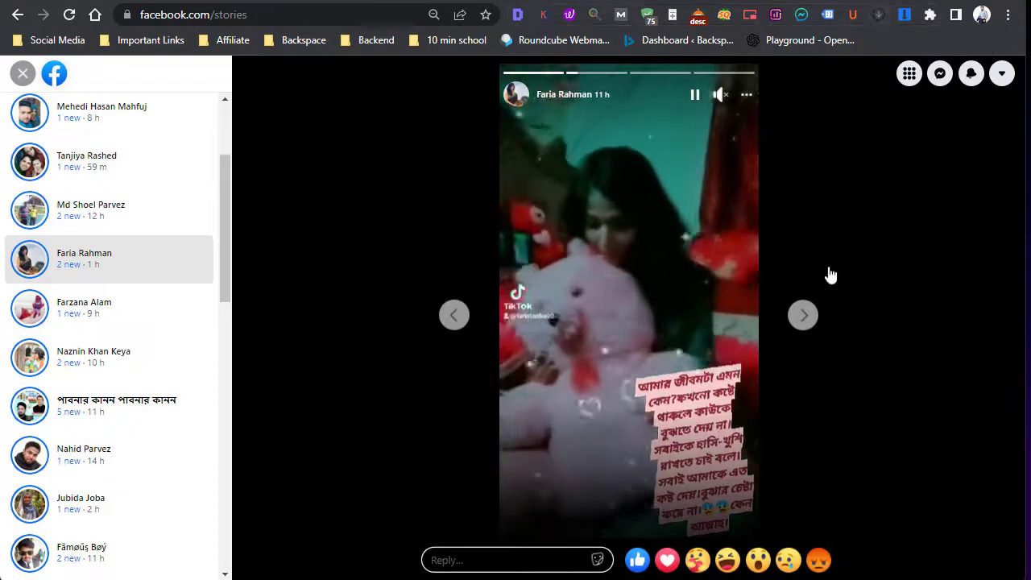
pyautogui.click(807, 316)
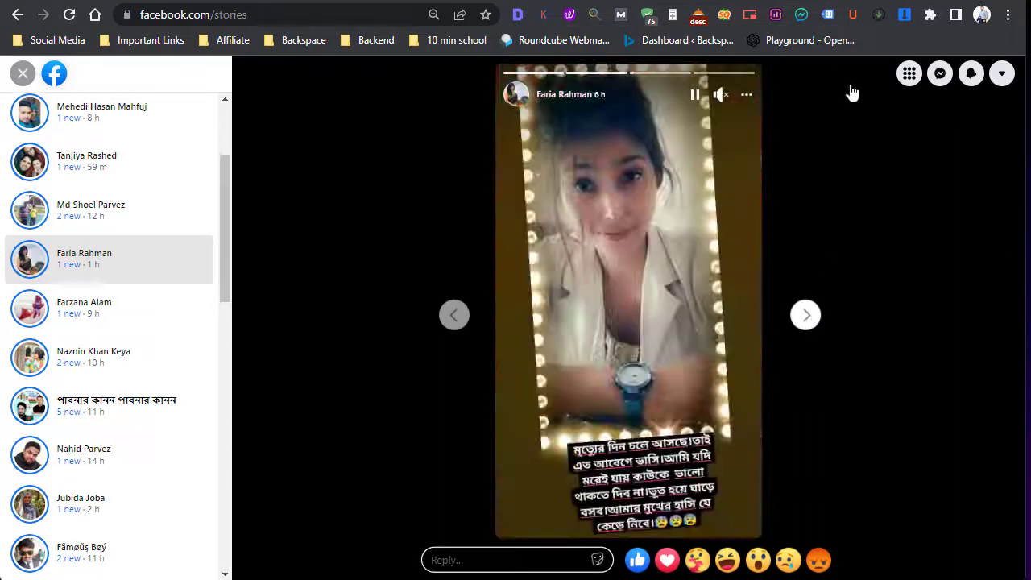
pyautogui.click(455, 316)
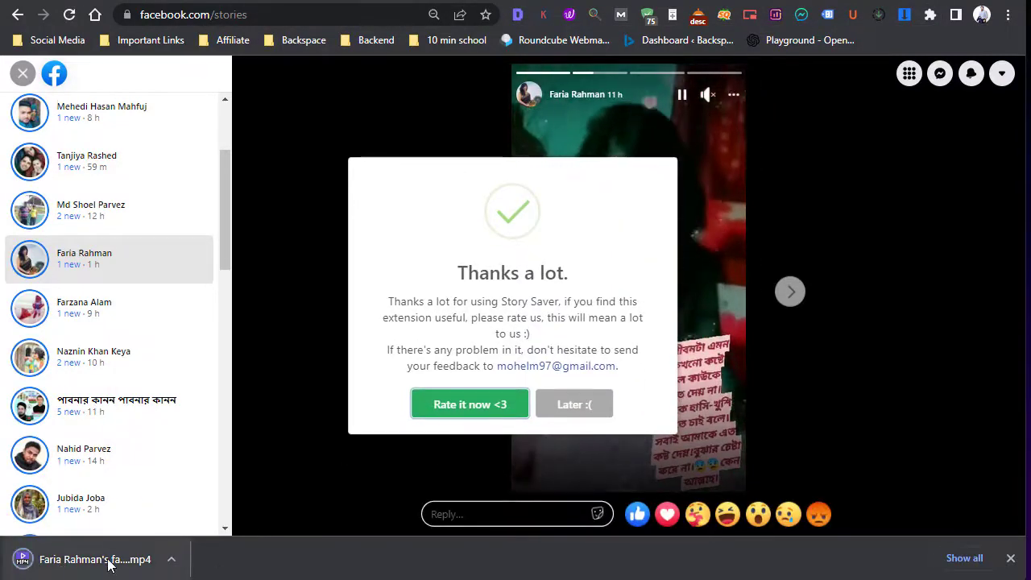
# - Play the downloaded MP4 in PotPlayer, dismiss the rating message, and close the player
pyautogui.click(115, 562)
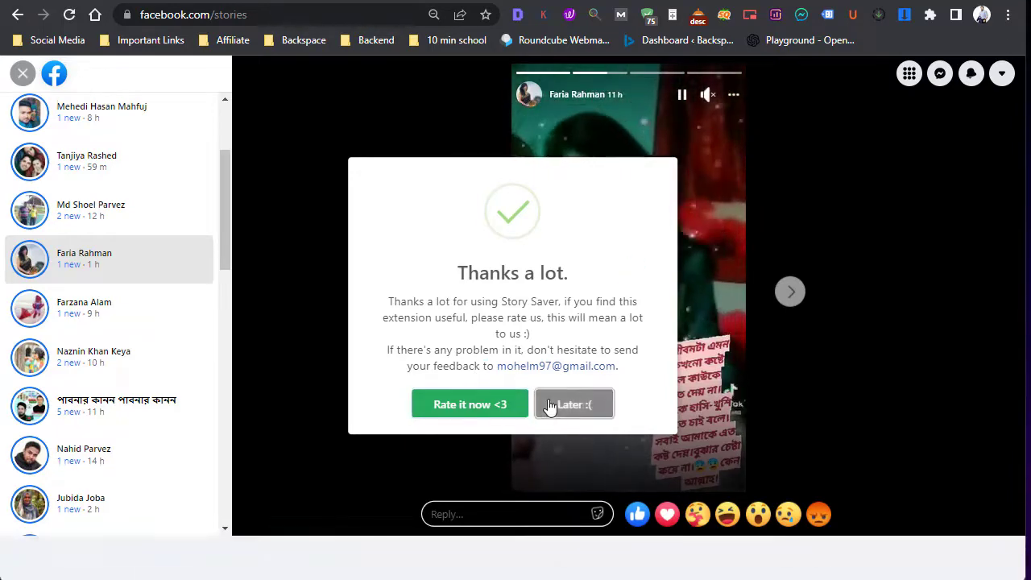
pyautogui.click(548, 405)
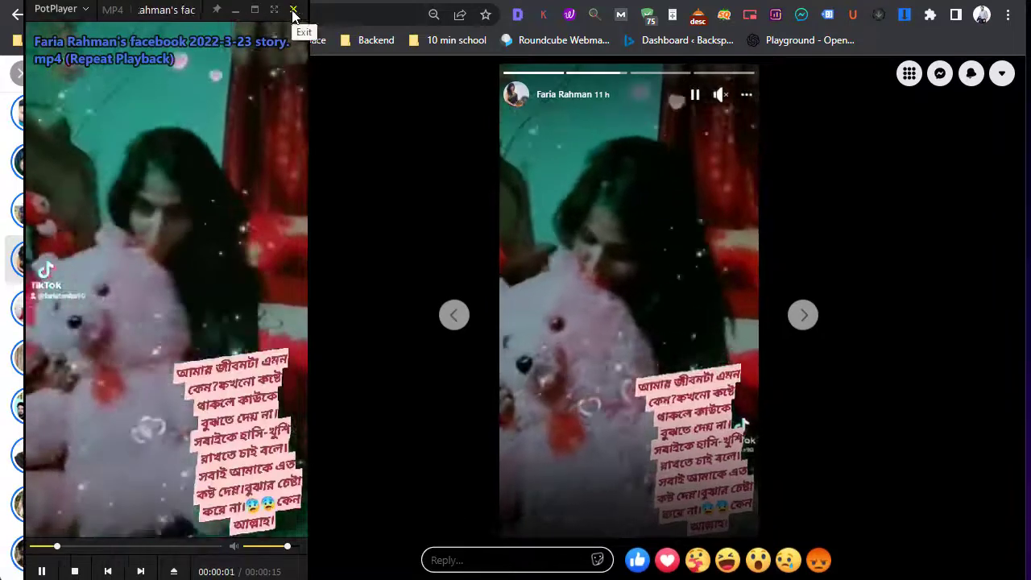
pyautogui.click(293, 12)
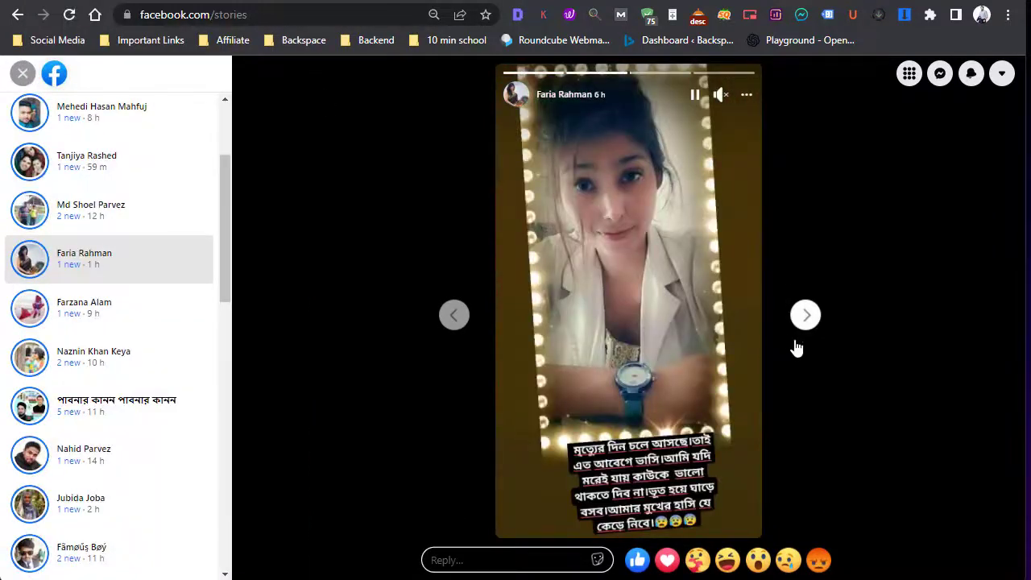
# - Skip to the next person's sweets-on-a-plate photo story and save it as a JPG
pyautogui.click(806, 314)
pyautogui.click(806, 314)
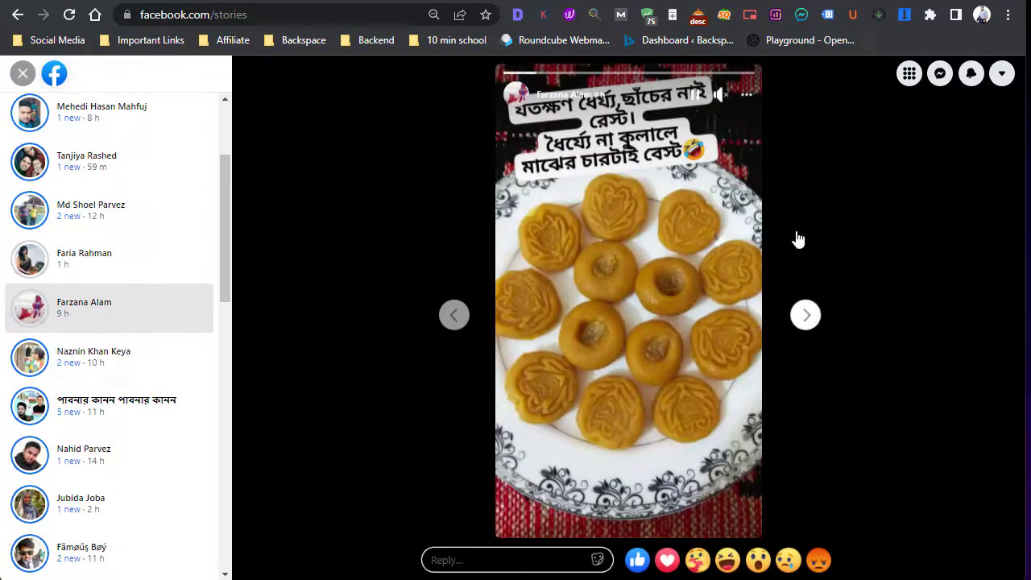
pyautogui.click(879, 15)
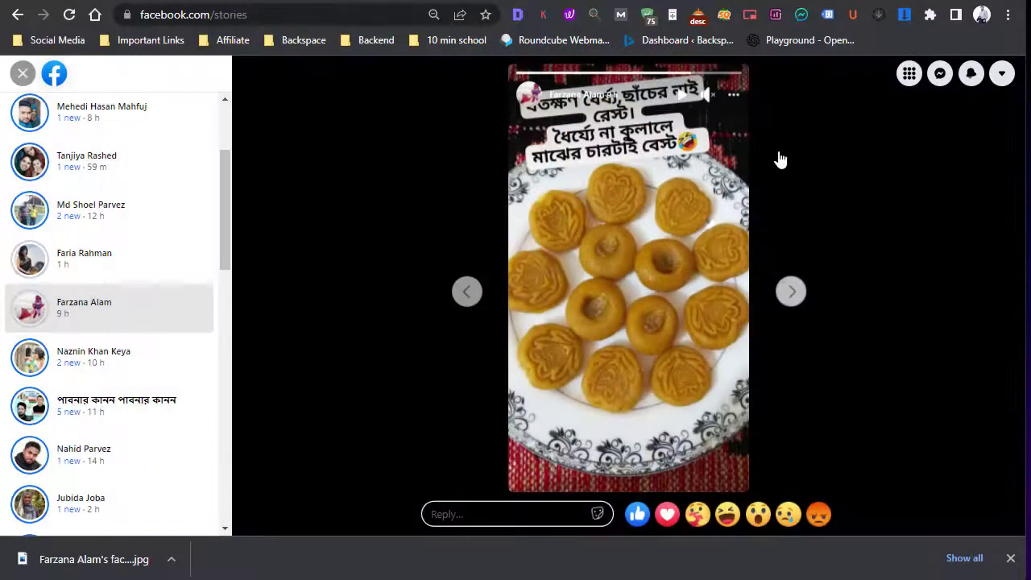
pyautogui.scroll(-10, 184, 386)
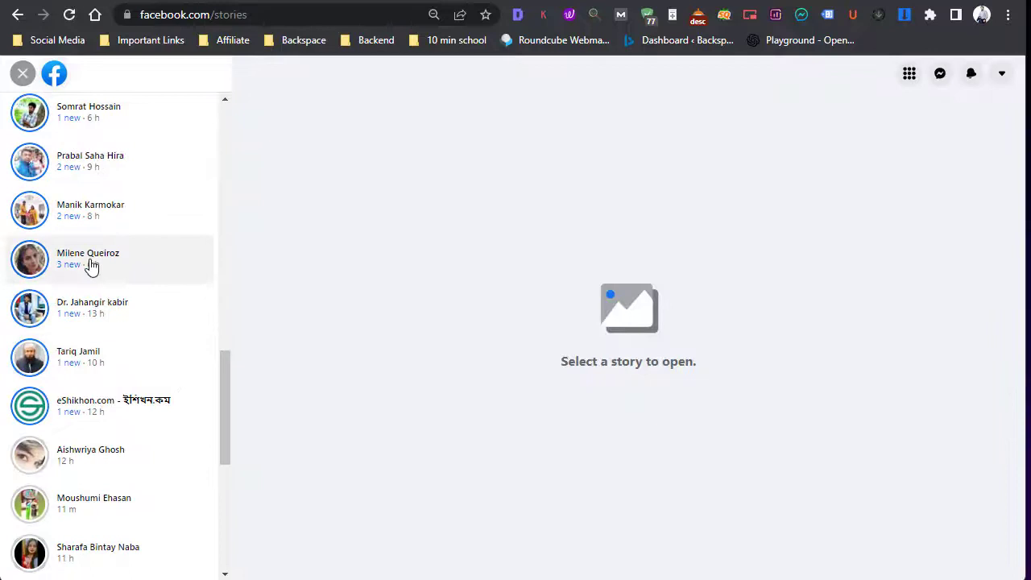
# - Save another friend's video story as MP4, play it briefly, and close PotPlayer with Alt+F4
pyautogui.click(121, 261)
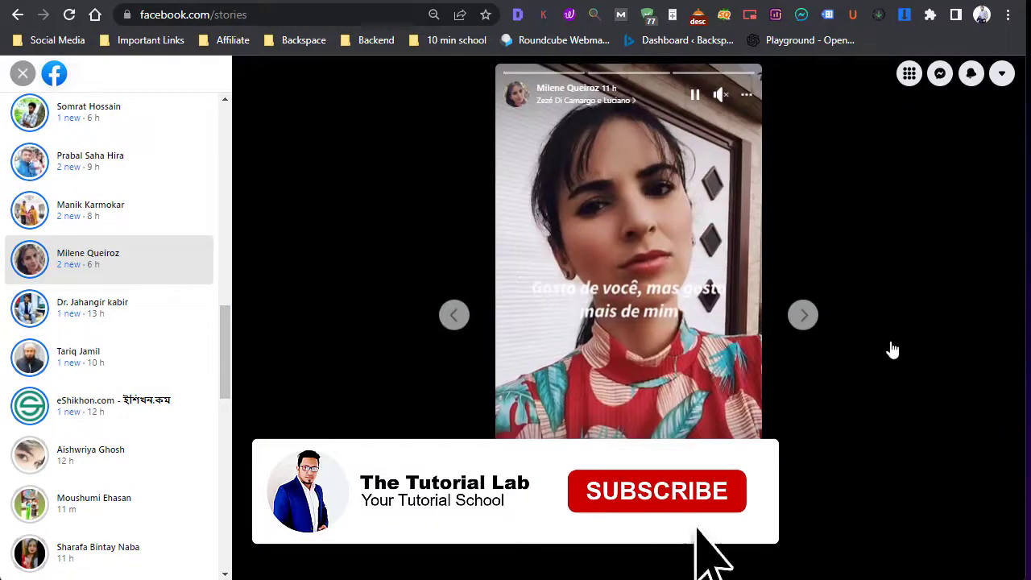
pyautogui.click(873, 20)
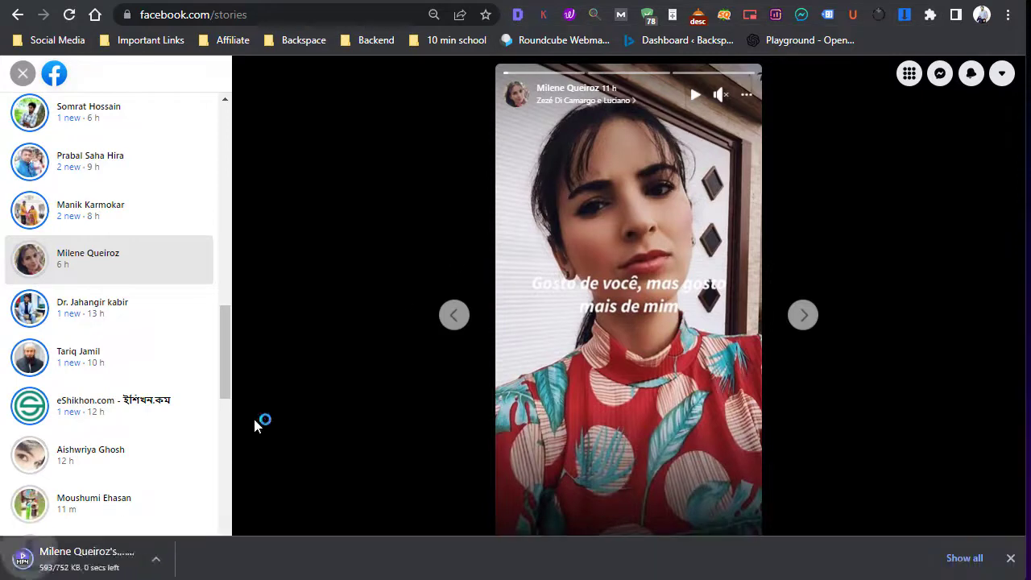
pyautogui.click(78, 564)
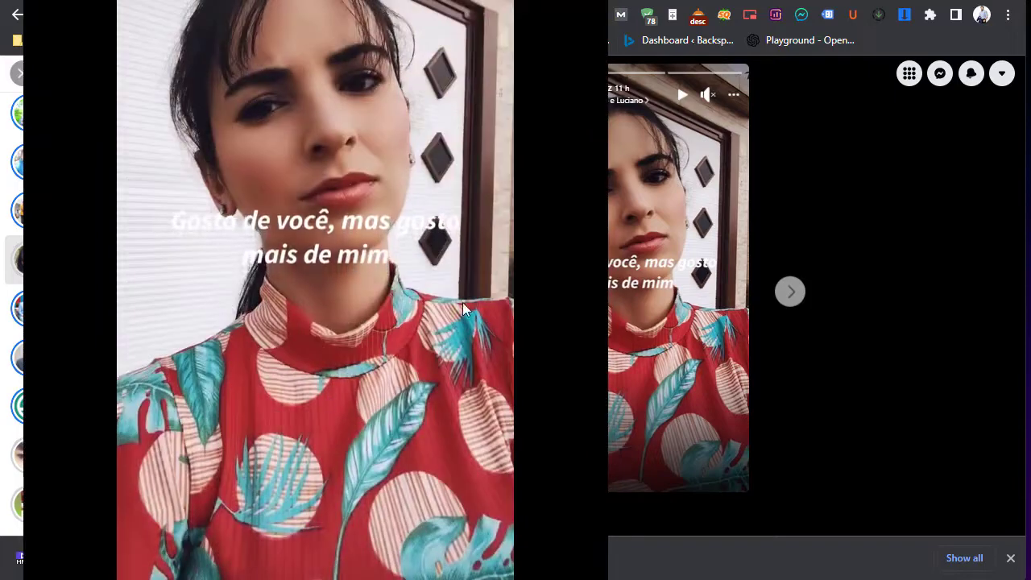
pyautogui.hotkey('alt', 'F4')
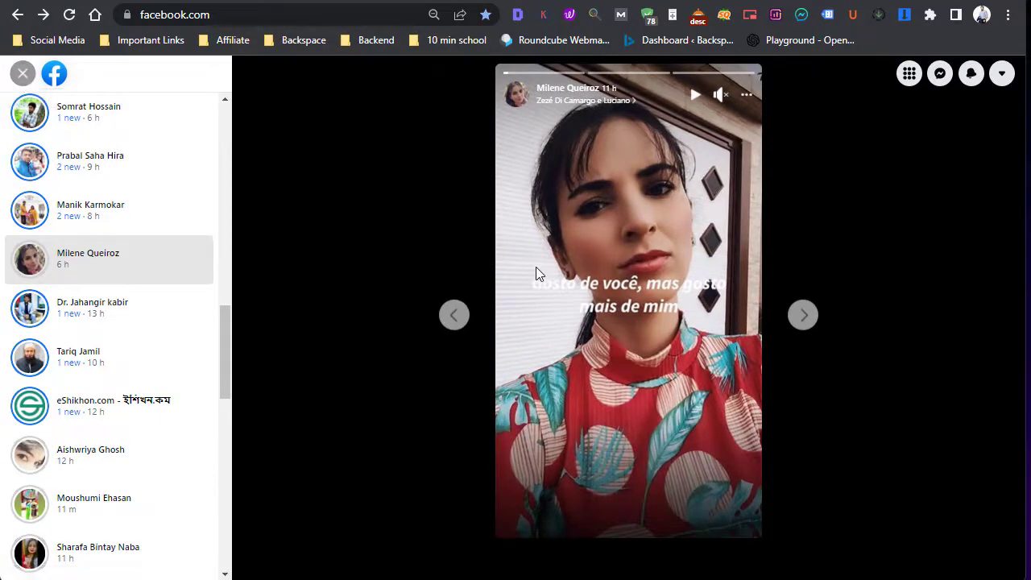
# - Exit the stories viewer with Escape to get back to the home feed's stories strip
pyautogui.press('Escape')
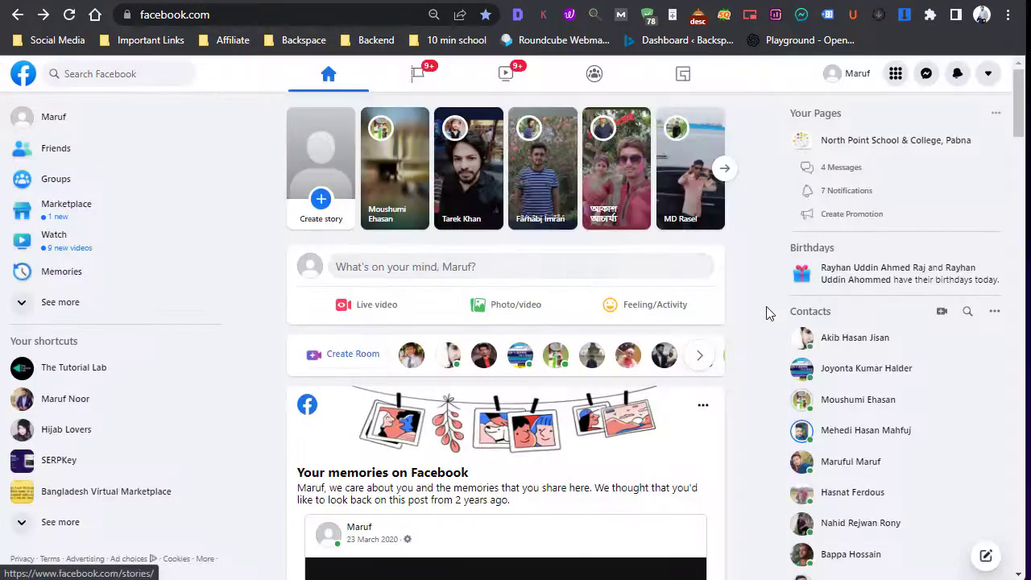